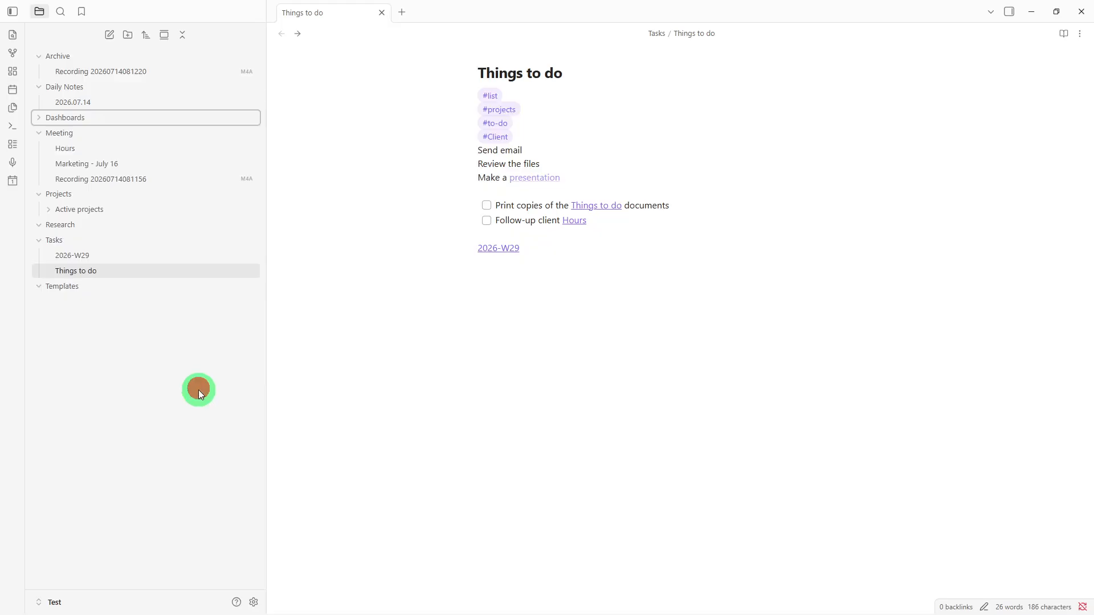
# - Create a new note titled "Task Dashboard" and move it into the Dashboards folder
pyautogui.rightClick(198, 390)
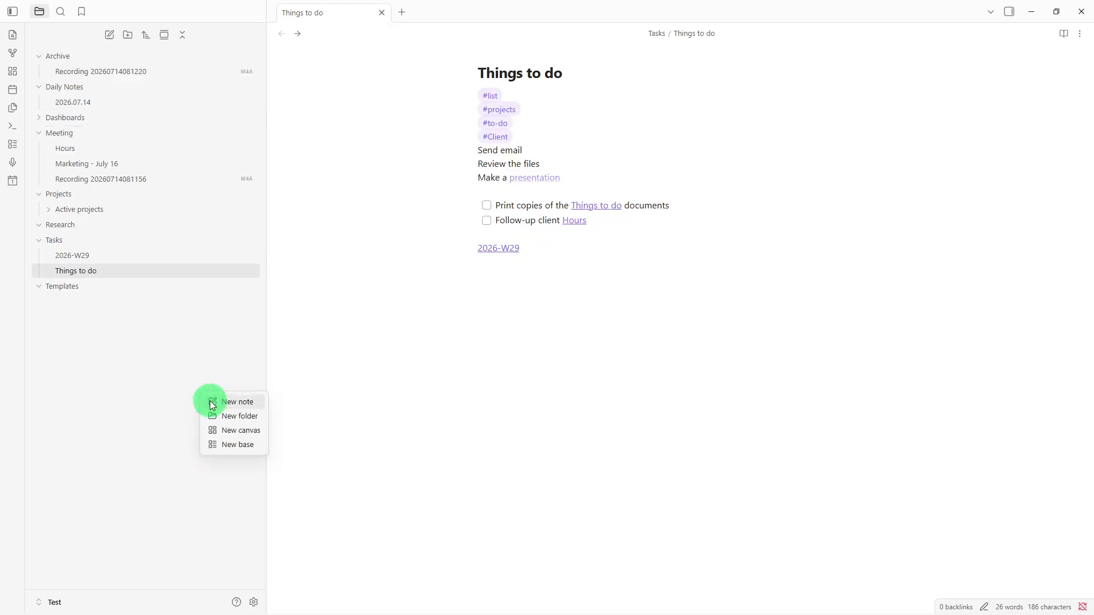
pyautogui.click(212, 402)
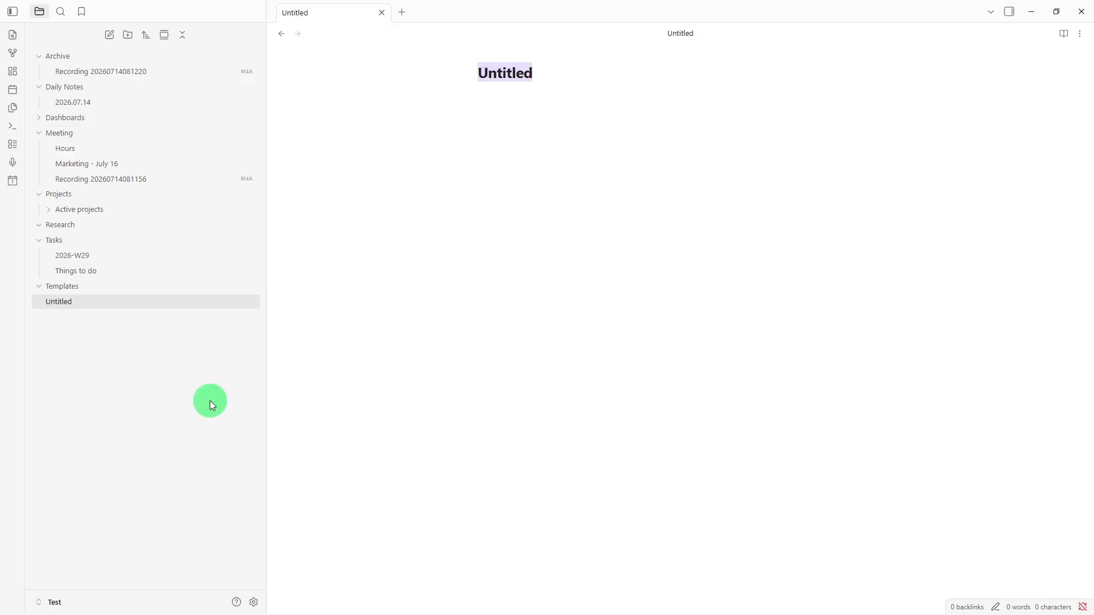
pyautogui.press('BackSpace')
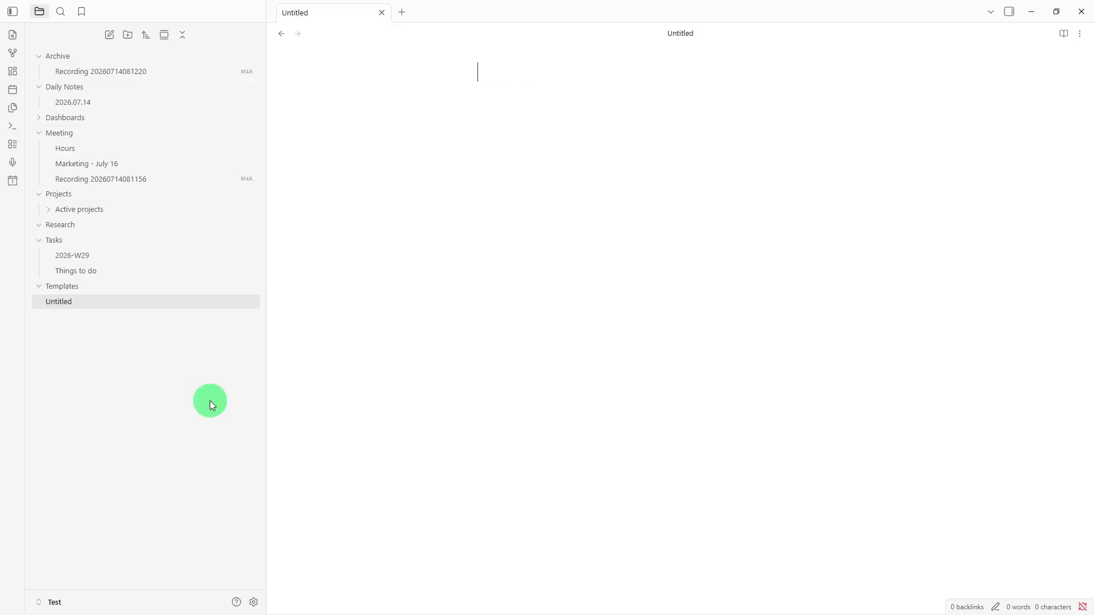
pyautogui.write('Task Dashboard')
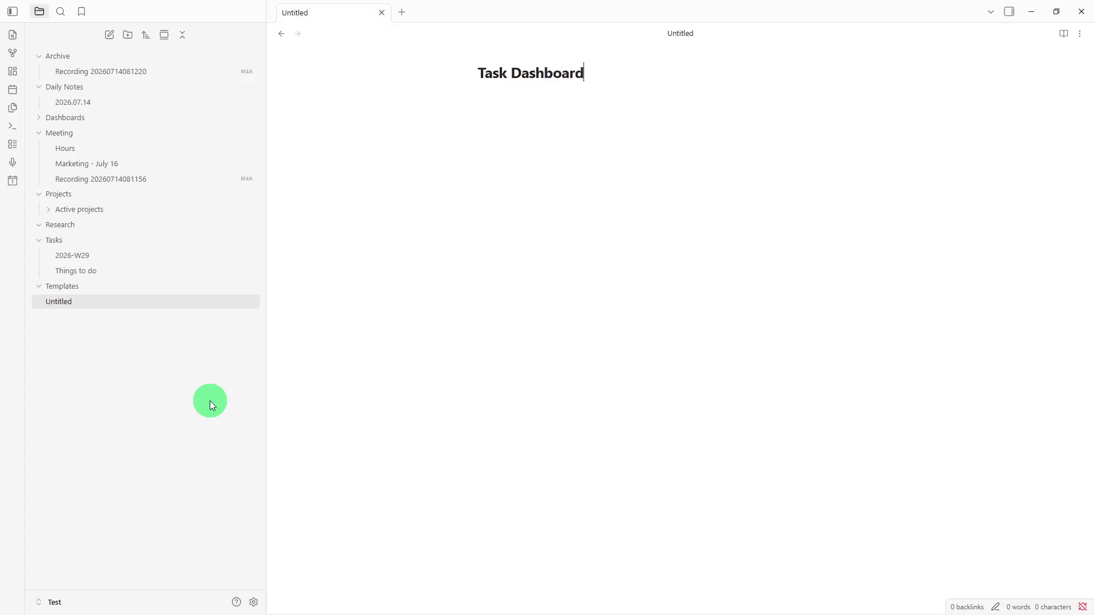
pyautogui.press('Return')
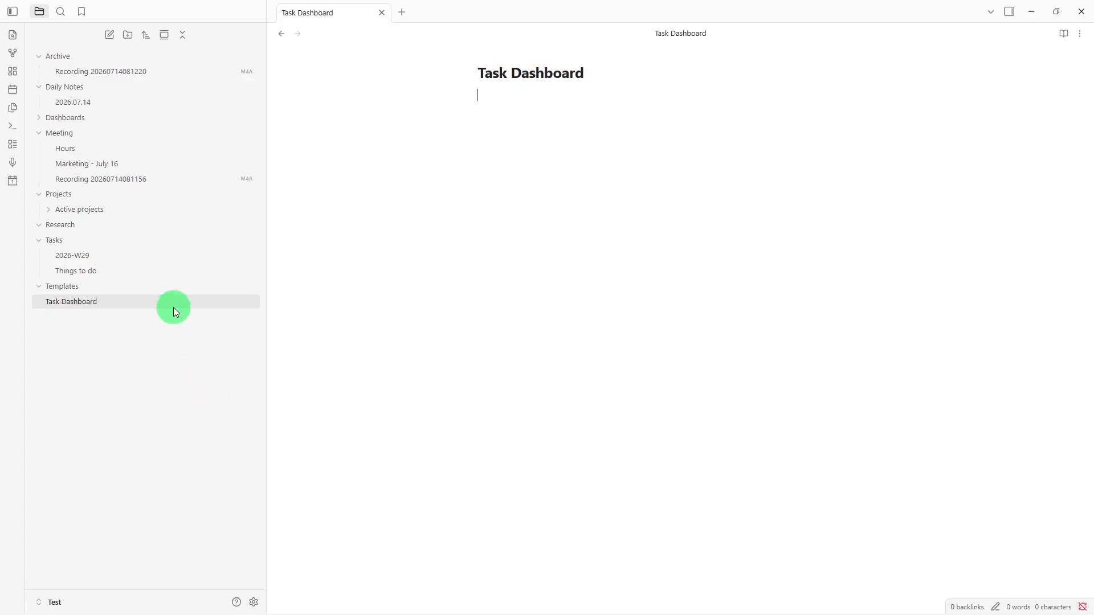
pyautogui.moveTo(174, 307); pyautogui.dragTo(186, 124)
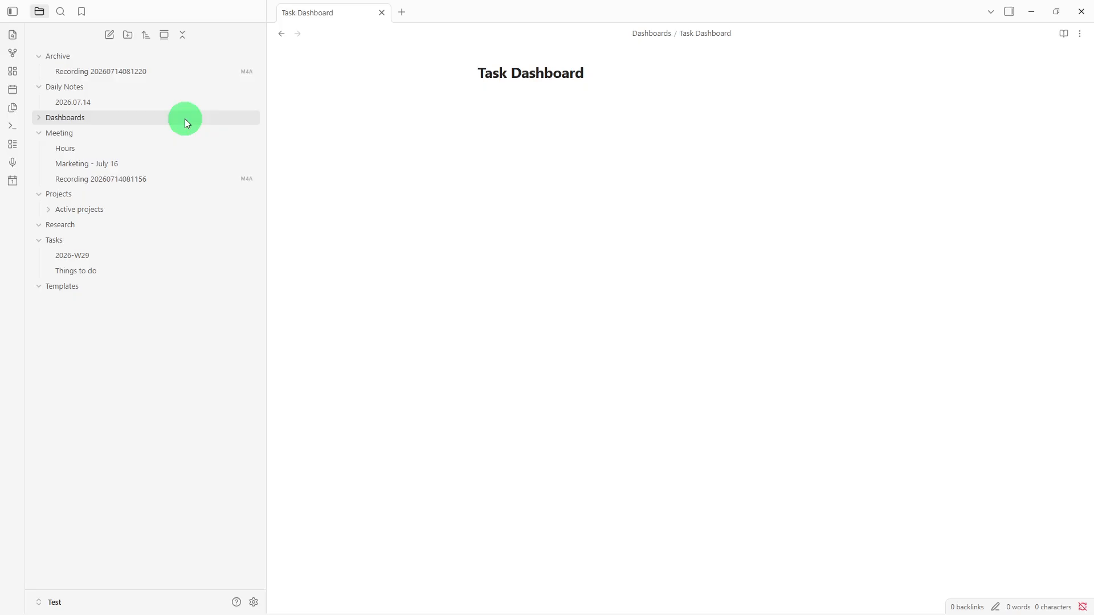
pyautogui.click(185, 119)
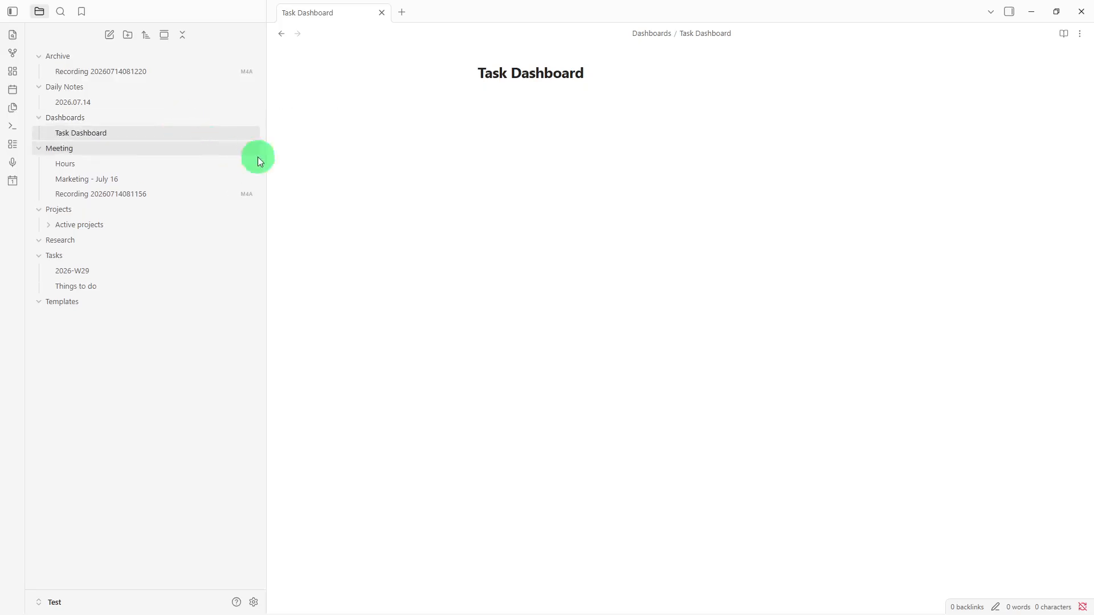
# - Add a level-two heading "Today's Task" at the start of the Task Dashboard note's body
pyautogui.click(657, 158)
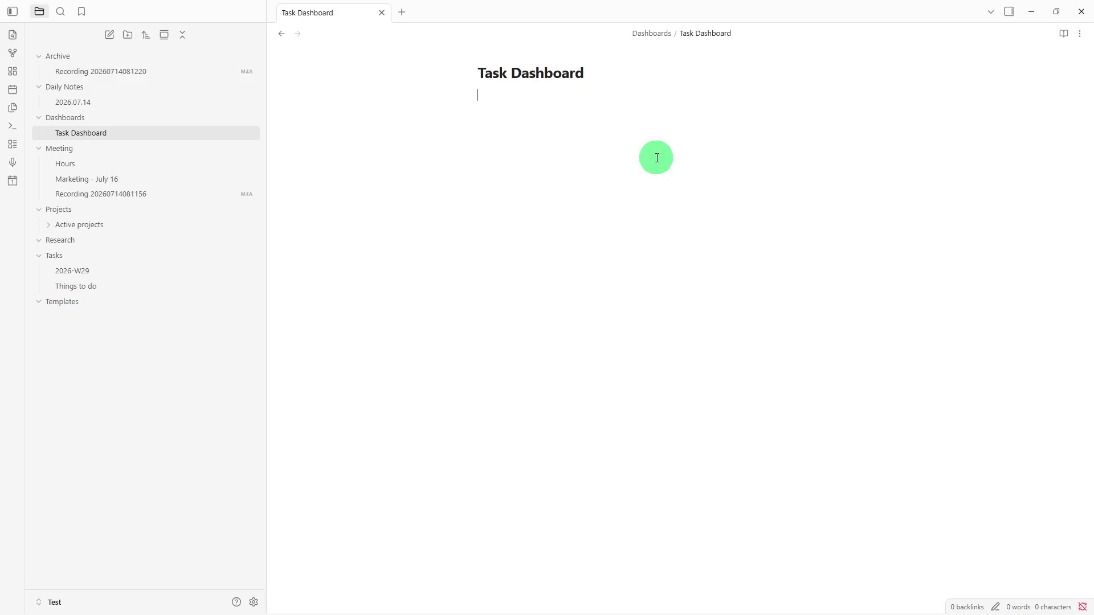
pyautogui.write('## Today')
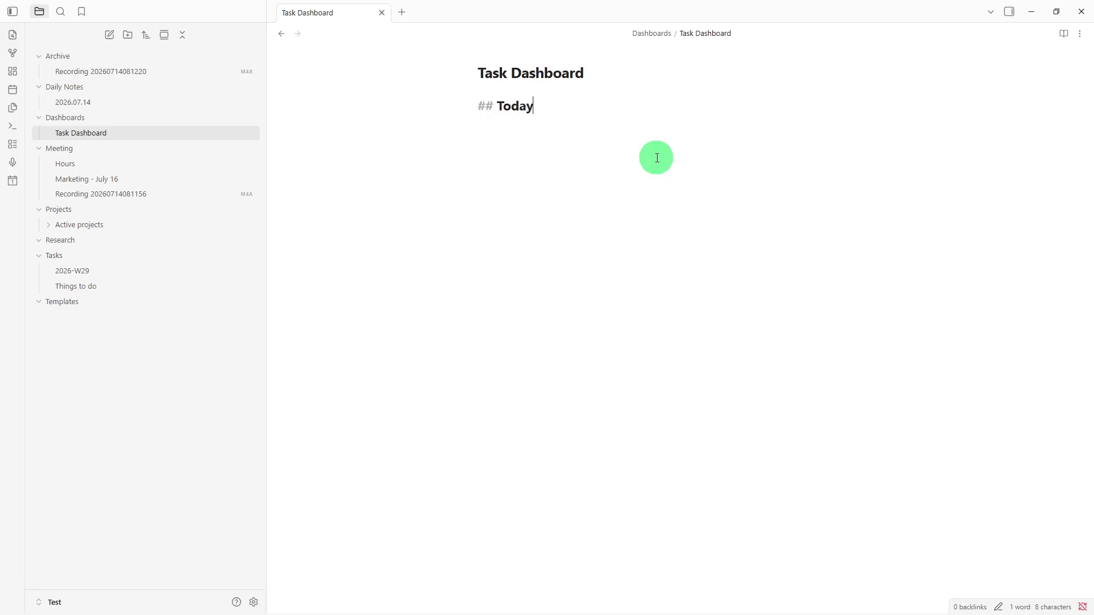
pyautogui.write("'s Task")
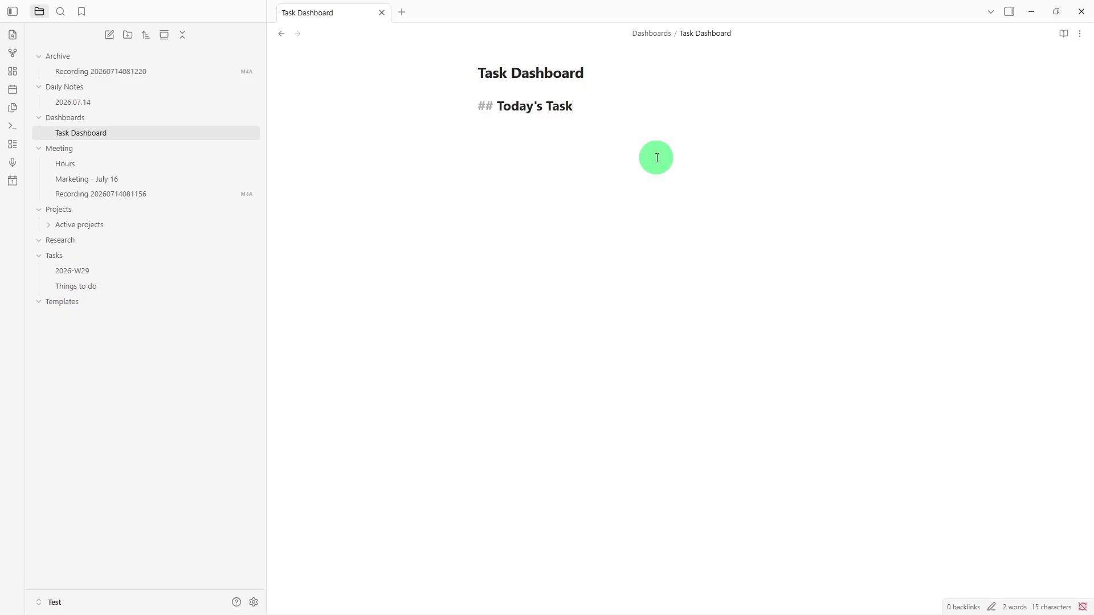
pyautogui.press('Return')
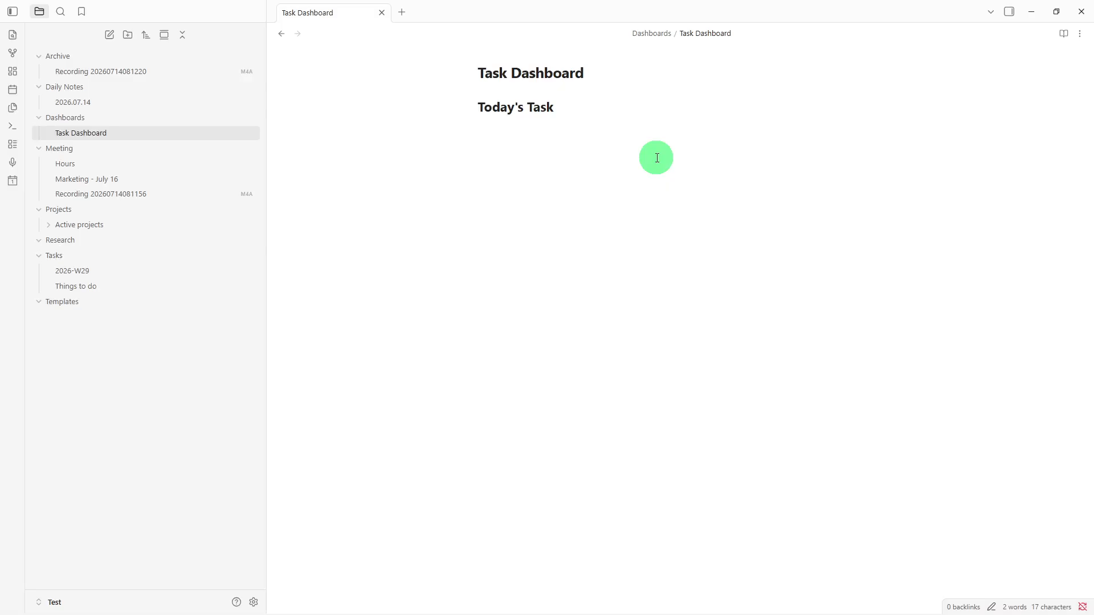
# - Add a level-two heading "Priority" below the Today's Task heading
pyautogui.write('##')
pyautogui.write(' PRi')
pyautogui.write('o')
pyautogui.press('BackSpace')
pyautogui.press('BackSpace')
pyautogui.press('BackSpace')
pyautogui.write('riority')
pyautogui.press('Return')
pyautogui.press('Return')
# - Add the level-two headings "Active Projects" and "Meetings" below the Priority heading
pyautogui.write('## Active Pr')
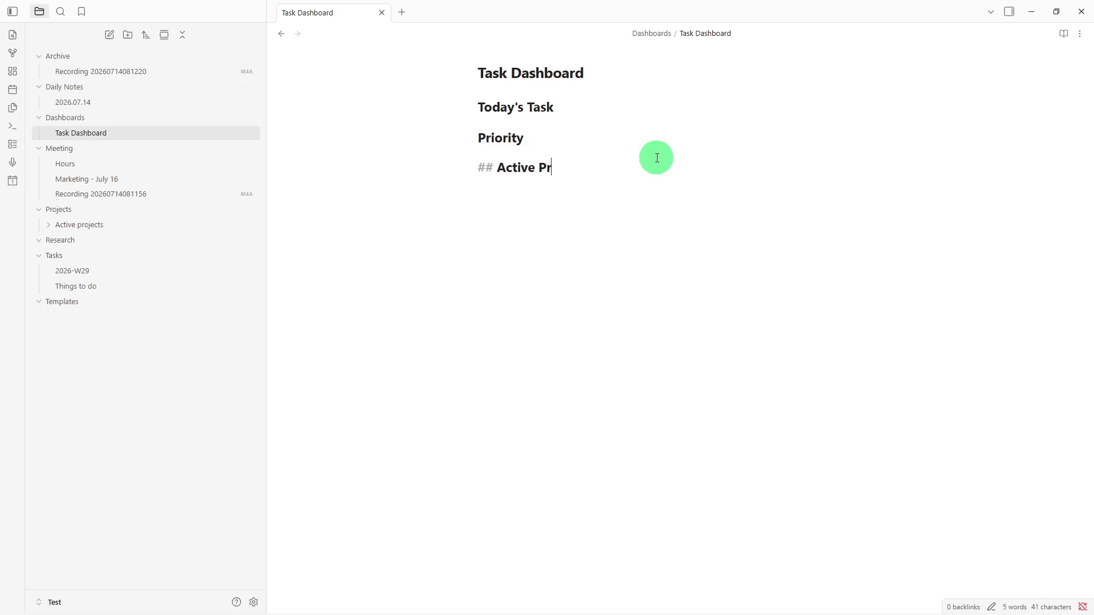
pyautogui.write('ojects')
pyautogui.press('Return')
pyautogui.press('Return')
pyautogui.write('## M')
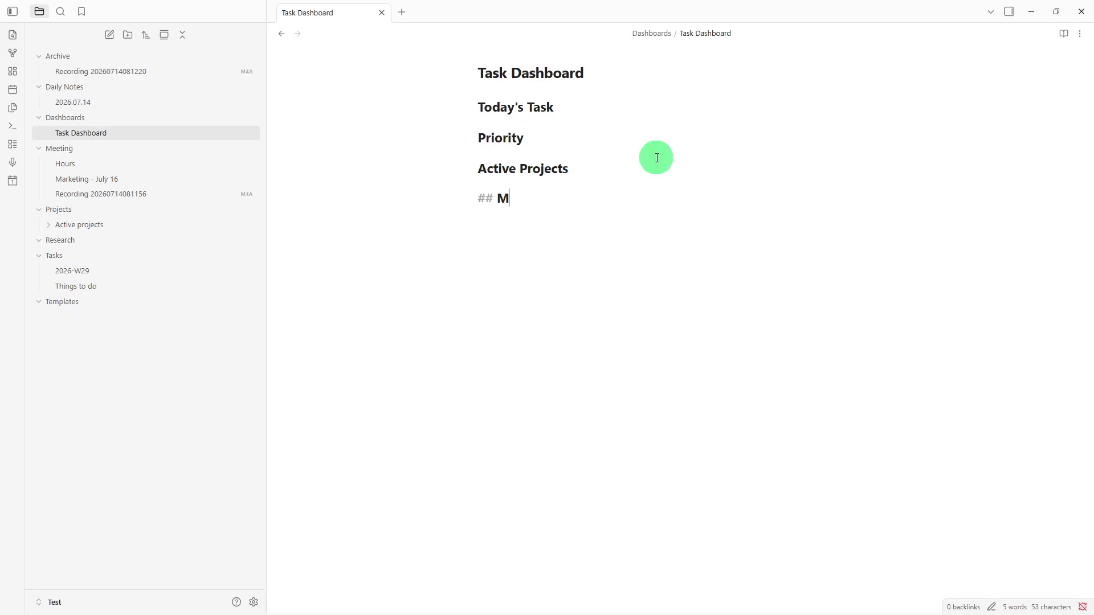
pyautogui.write('eetings')
pyautogui.press('Return')
pyautogui.press('Return')
# - Add the level-two headings "Upcoming deadlines" and "Quick Notes" below the Meetings heading
pyautogui.write('##')
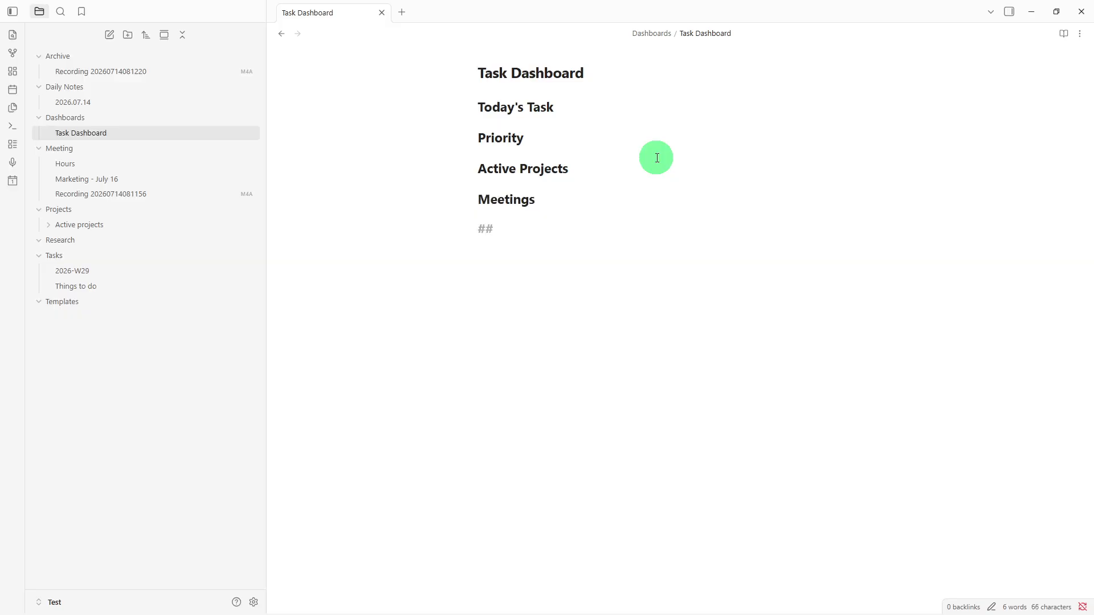
pyautogui.write(' Upcoming dead')
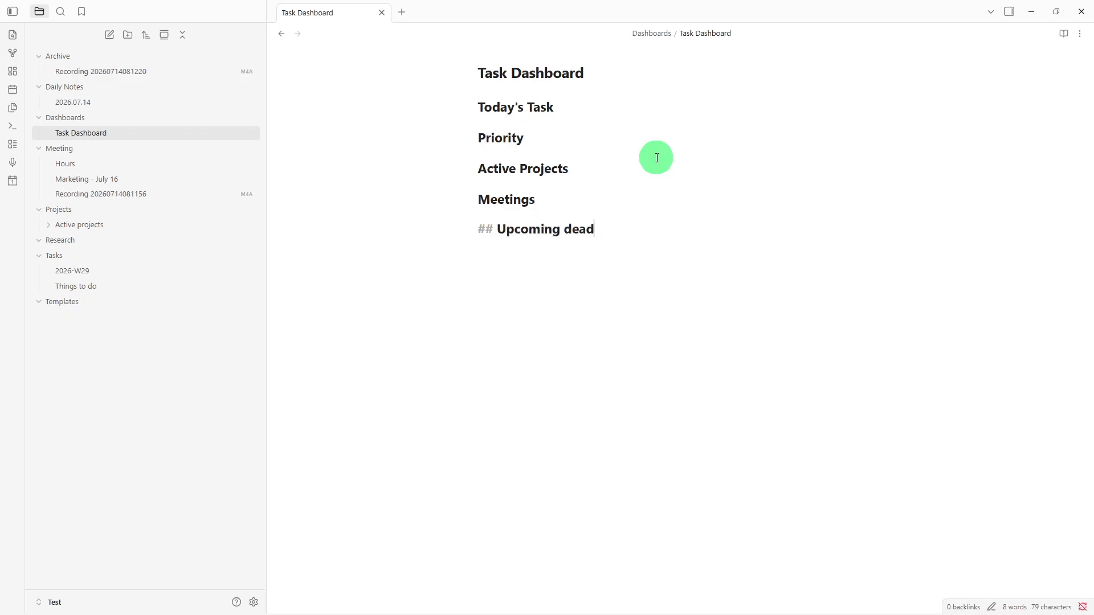
pyautogui.write('lines')
pyautogui.press('Return')
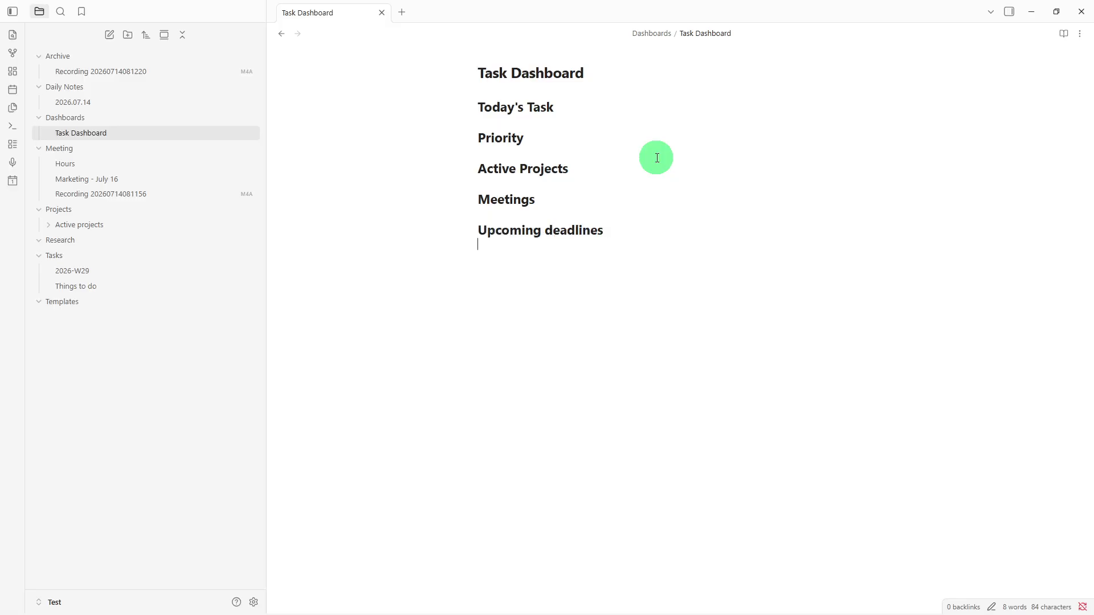
pyautogui.write('## Quick Notes')
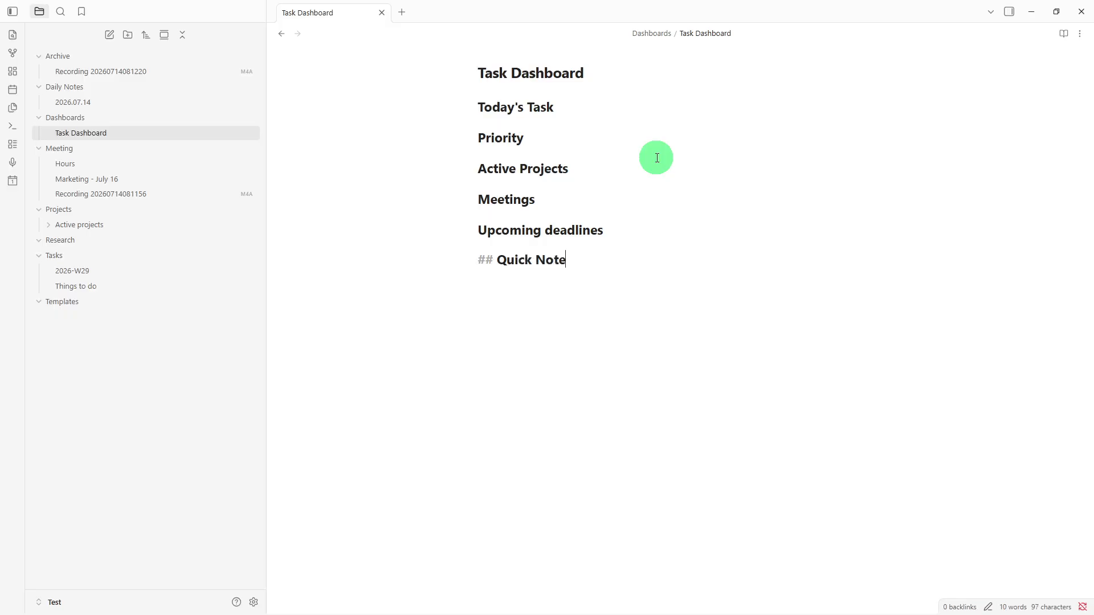
pyautogui.press('Return')
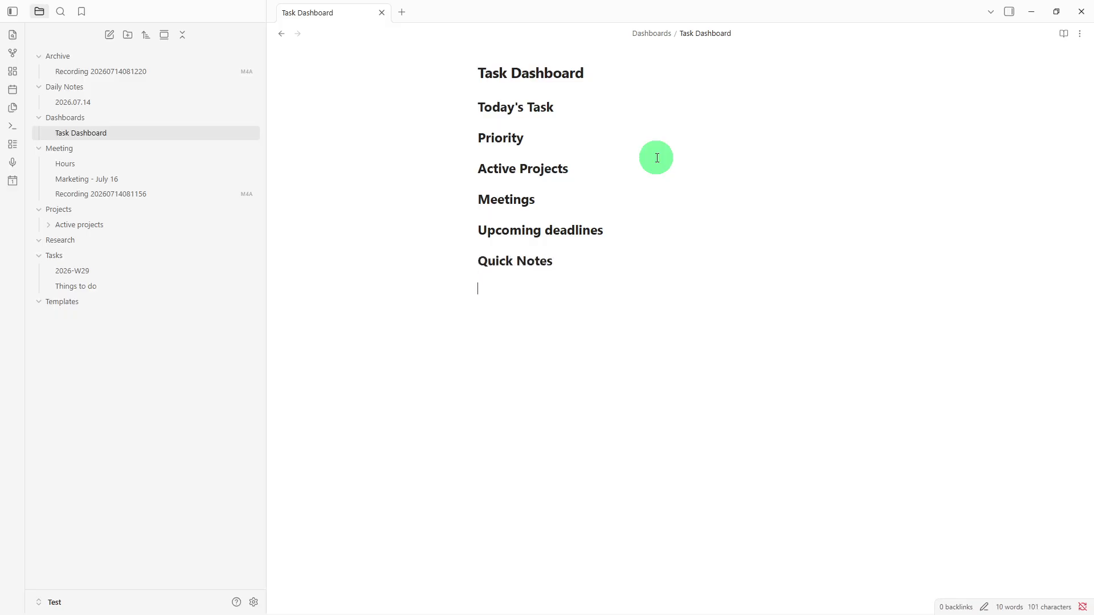
# - Add a level-two heading "Resources" below the Quick Notes heading
pyautogui.write('## REso')
pyautogui.press('BackSpace')
pyautogui.press('BackSpace')
pyautogui.press('BackSpace')
pyautogui.write('esourcs')
pyautogui.press('BackSpace')
pyautogui.write('es')
pyautogui.press('Return')
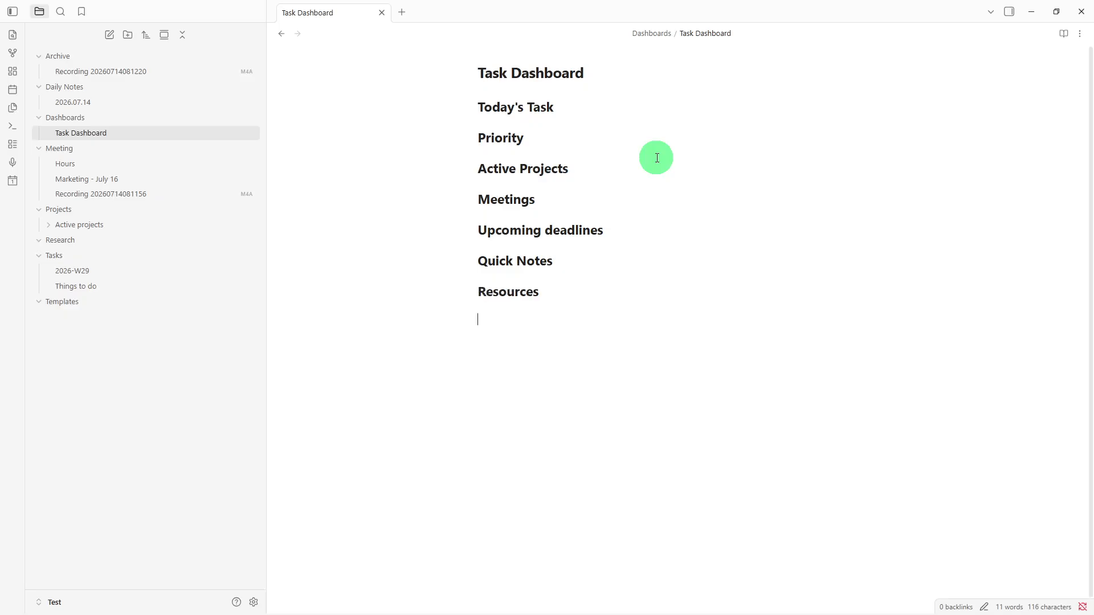
# - Add the level-two headings "Daily Note" and "Weekly Note" below the Resources heading
pyautogui.write('## Daily Note')
pyautogui.press('Return')
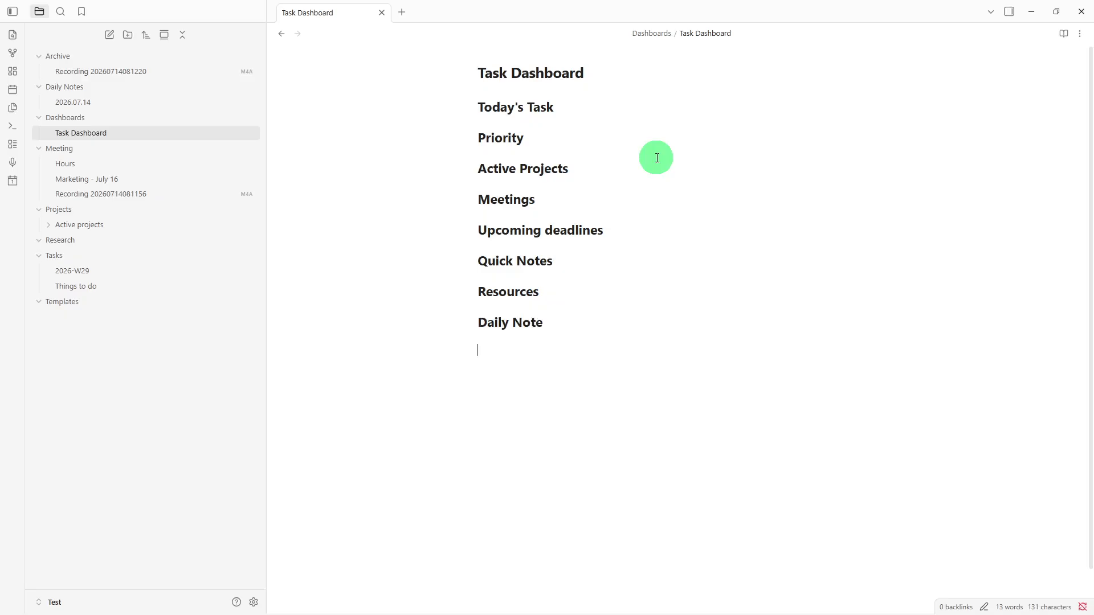
pyautogui.write('## Weekly No')
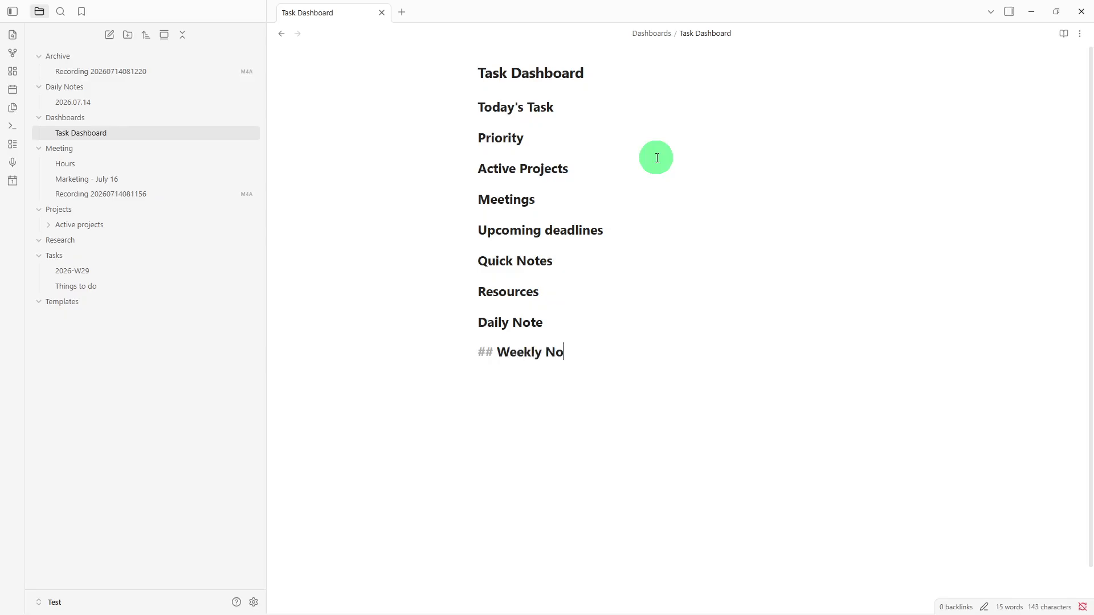
pyautogui.write('te')
pyautogui.press('Return')
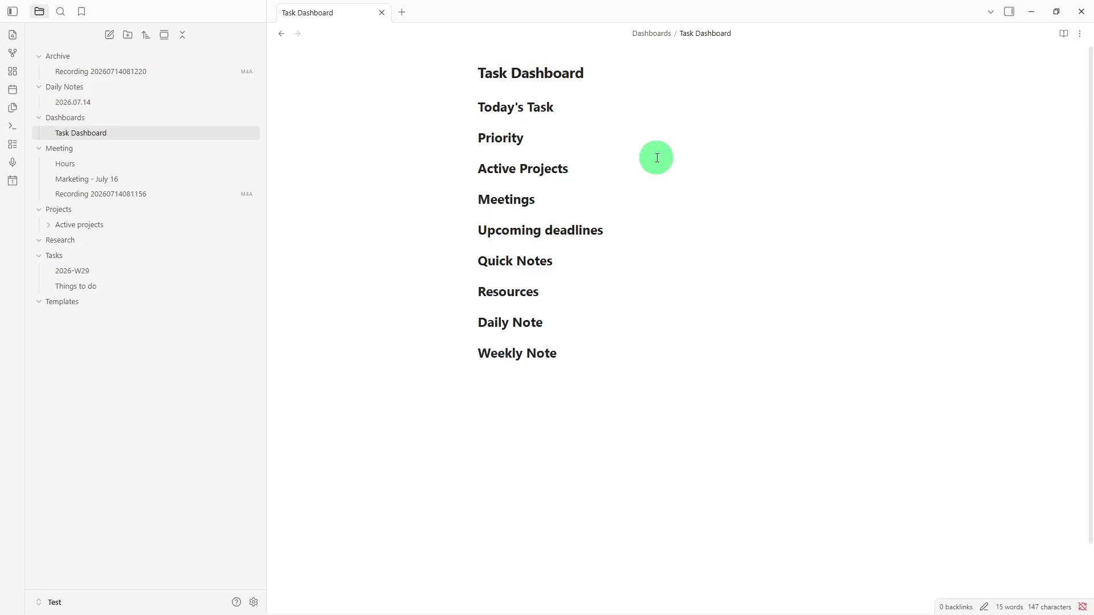